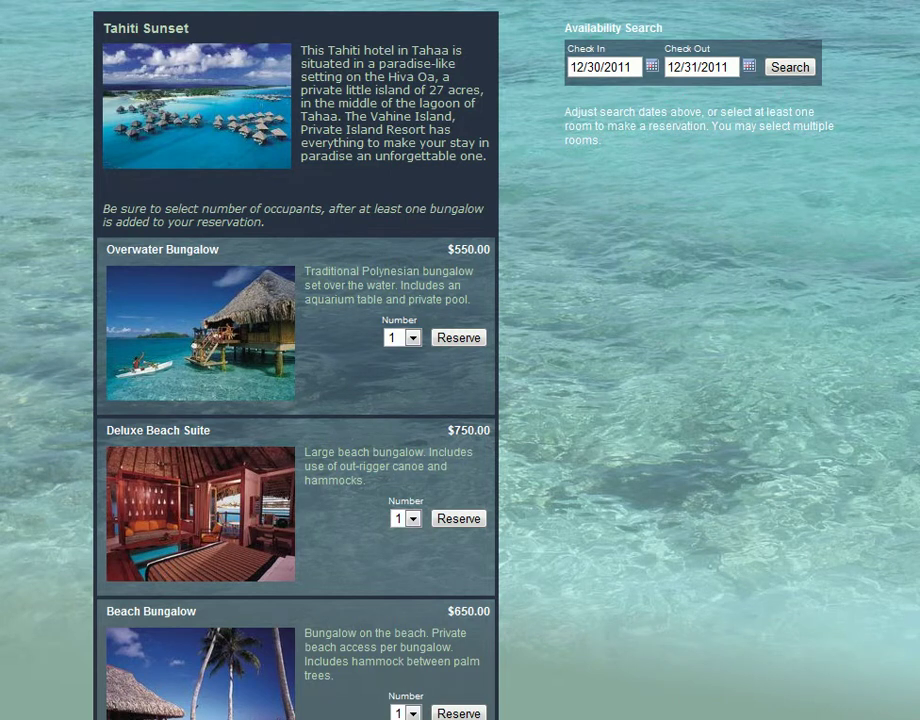
Step: Scroll through the room listings on the public booking page
{"action": "scroll", "coordinate": [460, 360], "scroll_direction": "up", "scroll_amount": 3}
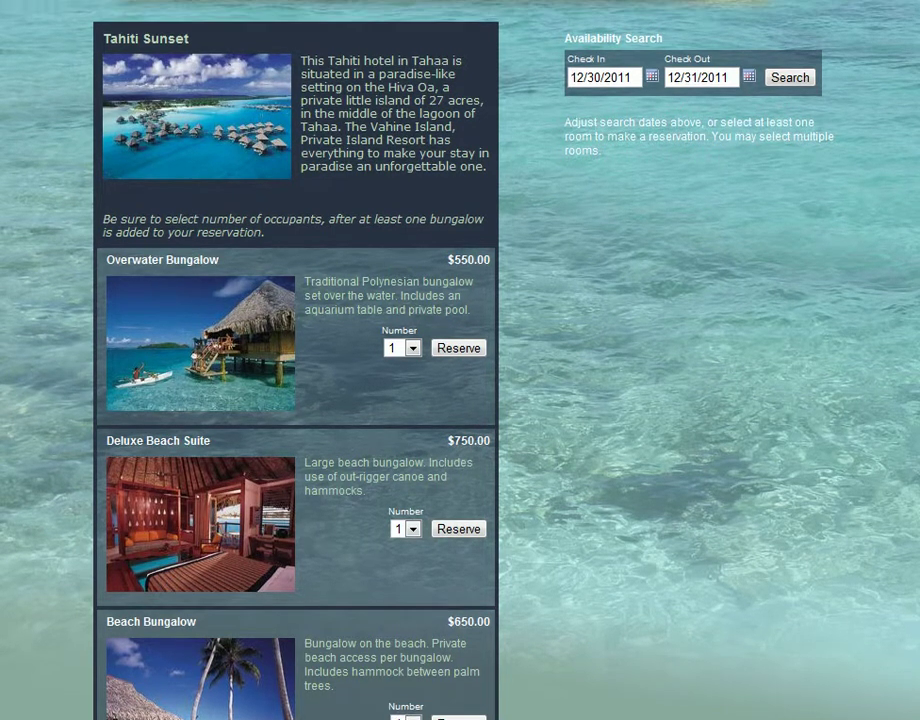
{"action": "scroll", "coordinate": [460, 360], "scroll_direction": "down", "scroll_amount": 1}
{"action": "scroll", "coordinate": [460, 360], "scroll_direction": "down", "scroll_amount": 1}
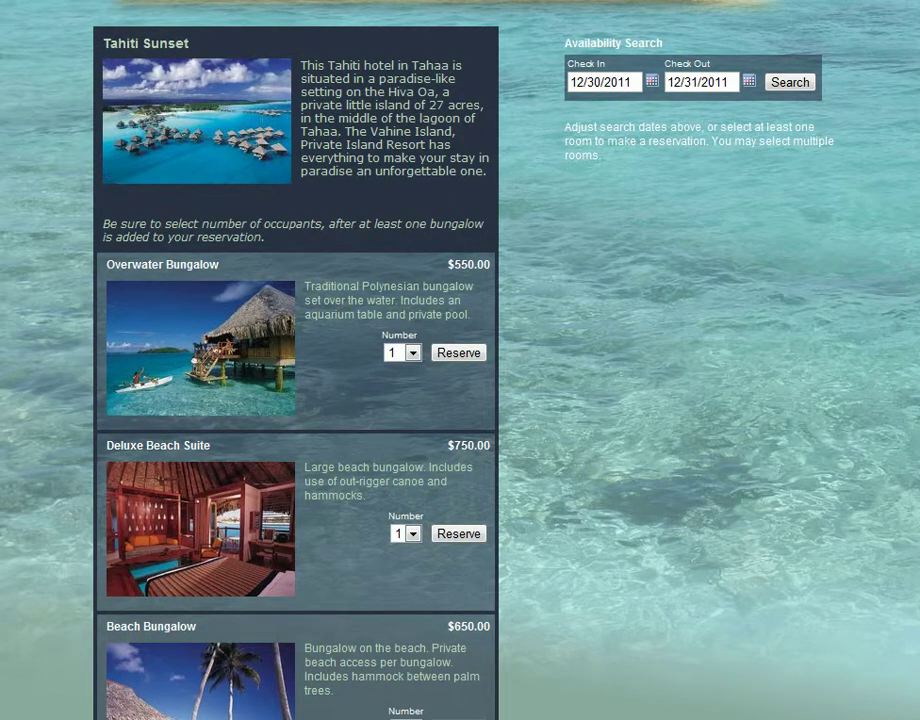
{"action": "scroll", "coordinate": [460, 360], "scroll_direction": "down", "scroll_amount": 1}
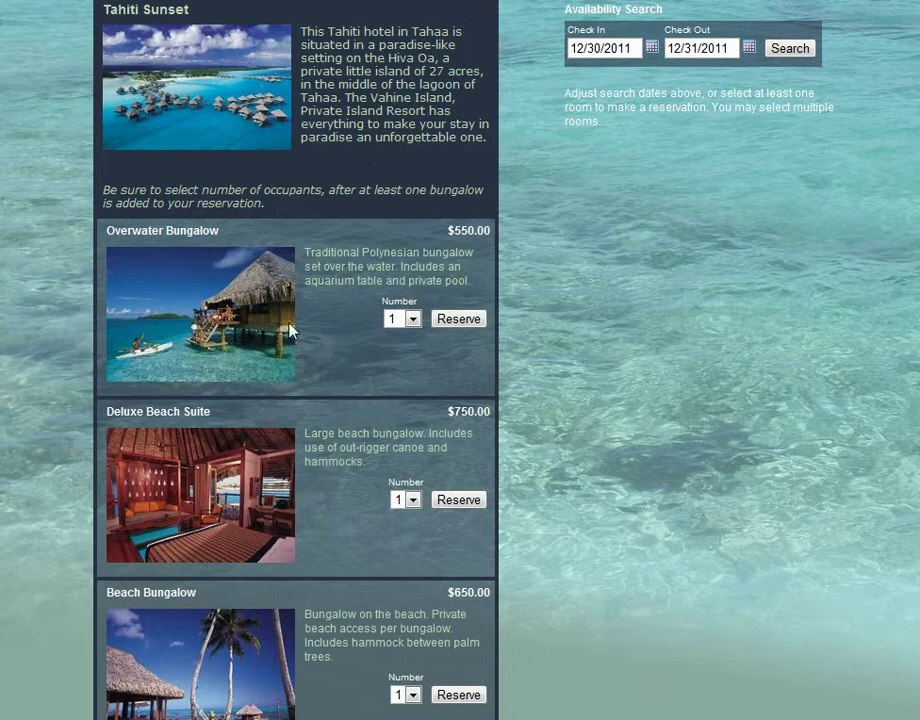
{"action": "scroll", "coordinate": [658, 345], "scroll_direction": "down", "scroll_amount": 1}
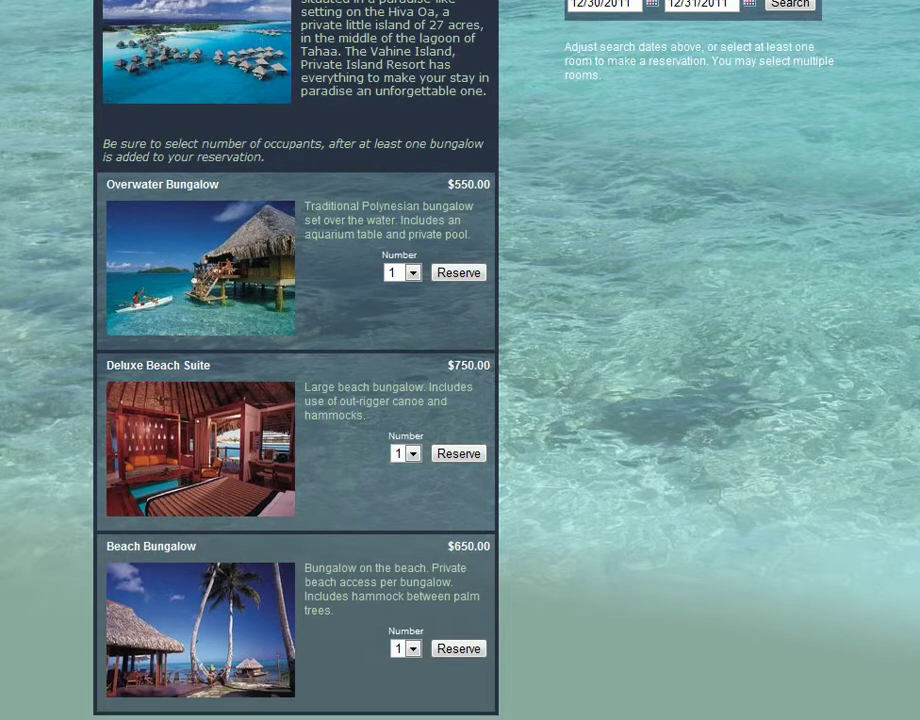
{"action": "scroll", "coordinate": [156, 191], "scroll_direction": "down", "scroll_amount": 1}
{"action": "left_click_drag", "start_coordinate": [120, 162], "coordinate": [205, 162]}
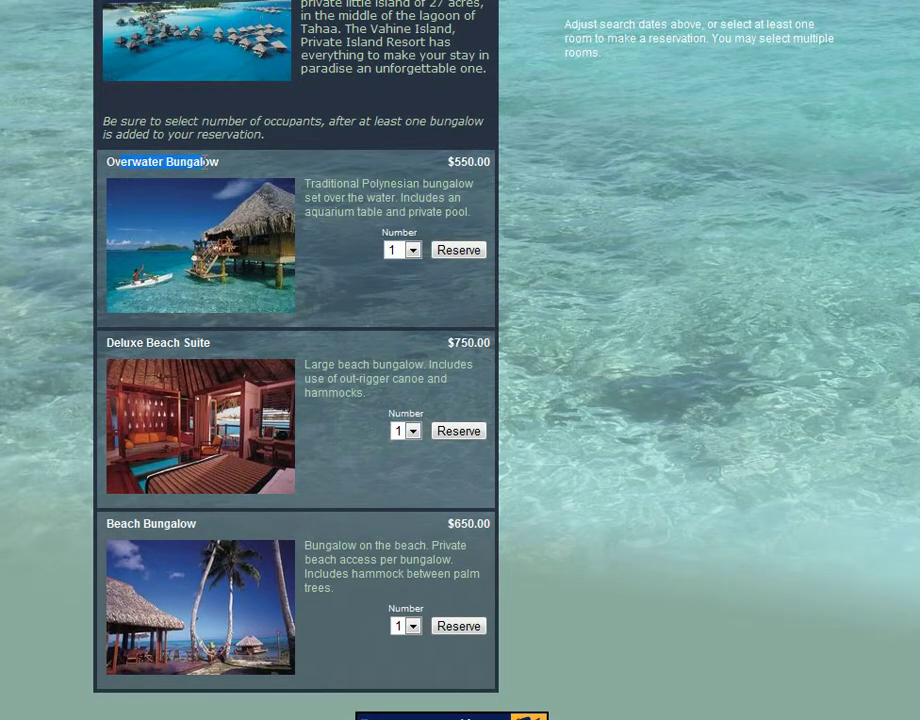
{"action": "left_click", "coordinate": [208, 342]}
Step: Reserve one Overwater Bungalow and two Deluxe Beach Suites, with 4 adults in the second suite
{"action": "left_click", "coordinate": [460, 250]}
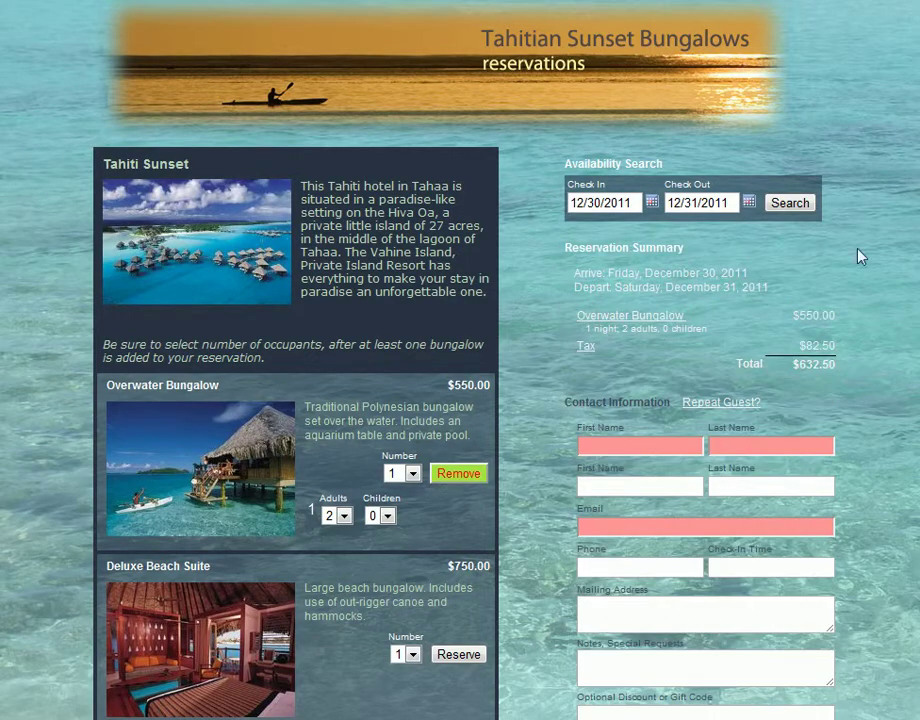
{"action": "scroll", "coordinate": [807, 333], "scroll_direction": "down", "scroll_amount": 3}
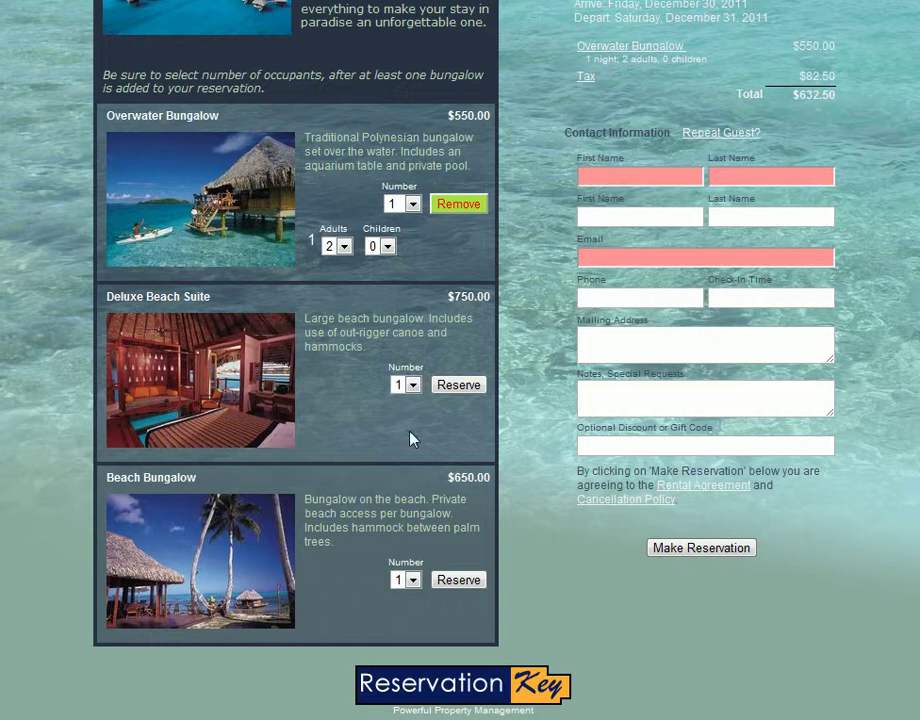
{"action": "left_click", "coordinate": [412, 386]}
{"action": "left_click", "coordinate": [407, 418]}
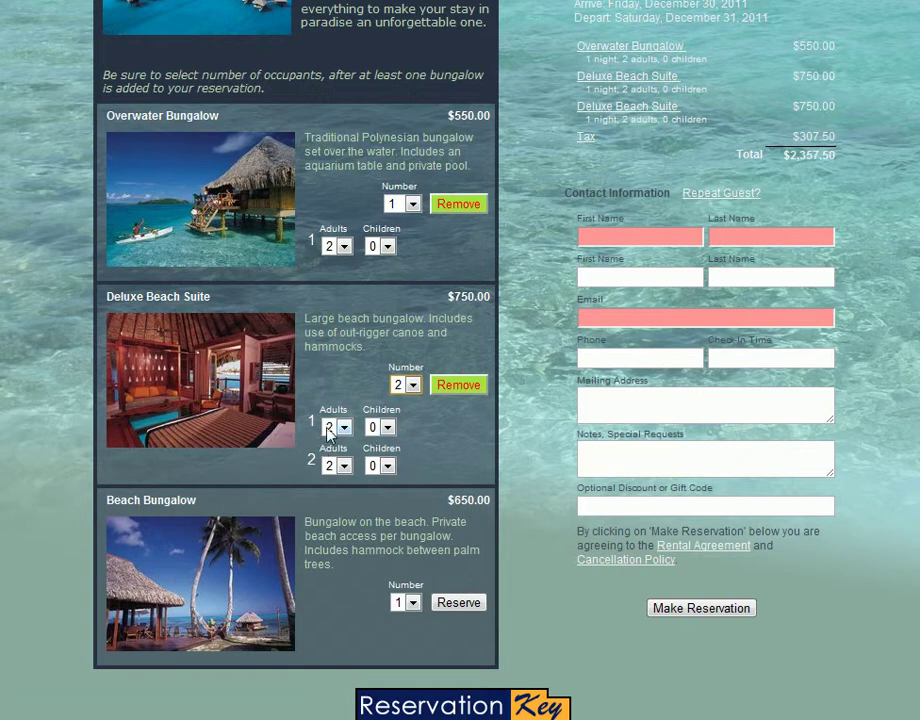
{"action": "left_click", "coordinate": [344, 467]}
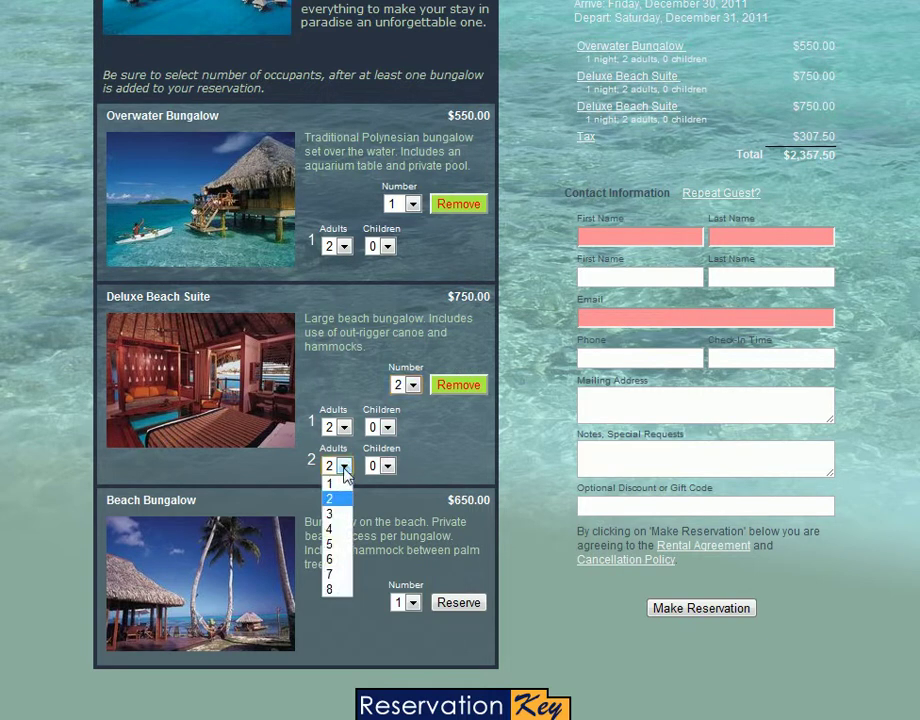
{"action": "left_click", "coordinate": [339, 529]}
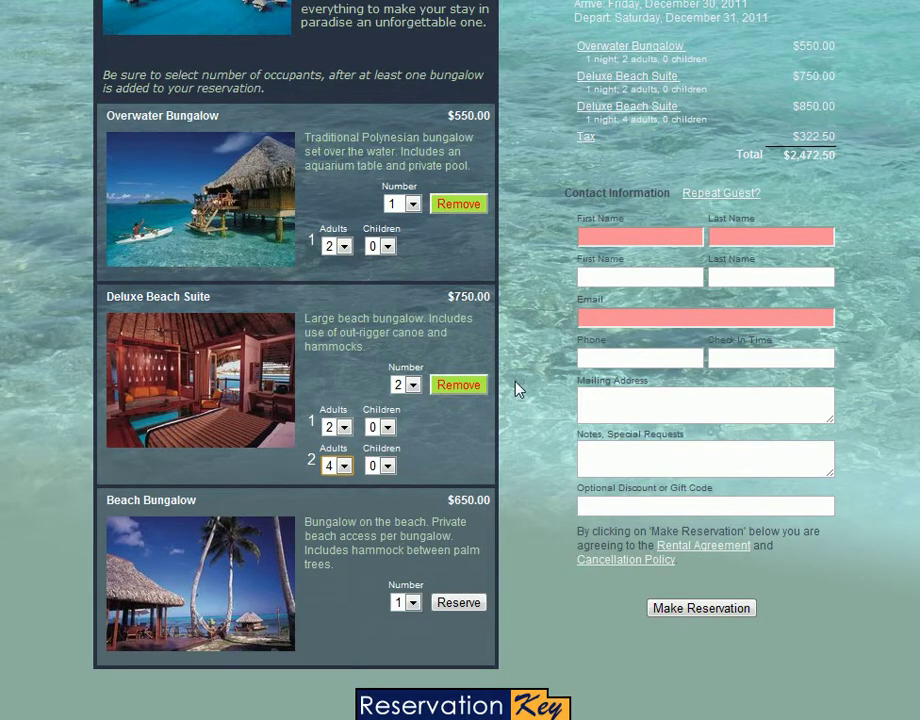
{"action": "scroll", "coordinate": [517, 388], "scroll_direction": "up", "scroll_amount": 3}
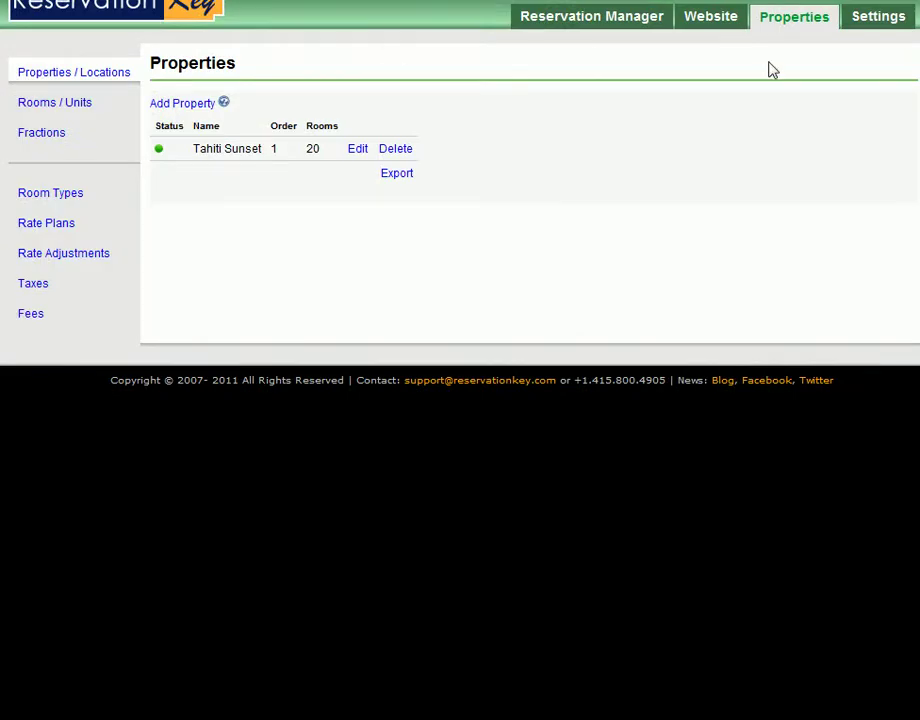
{"action": "mouse_move", "coordinate": [793, 29]}
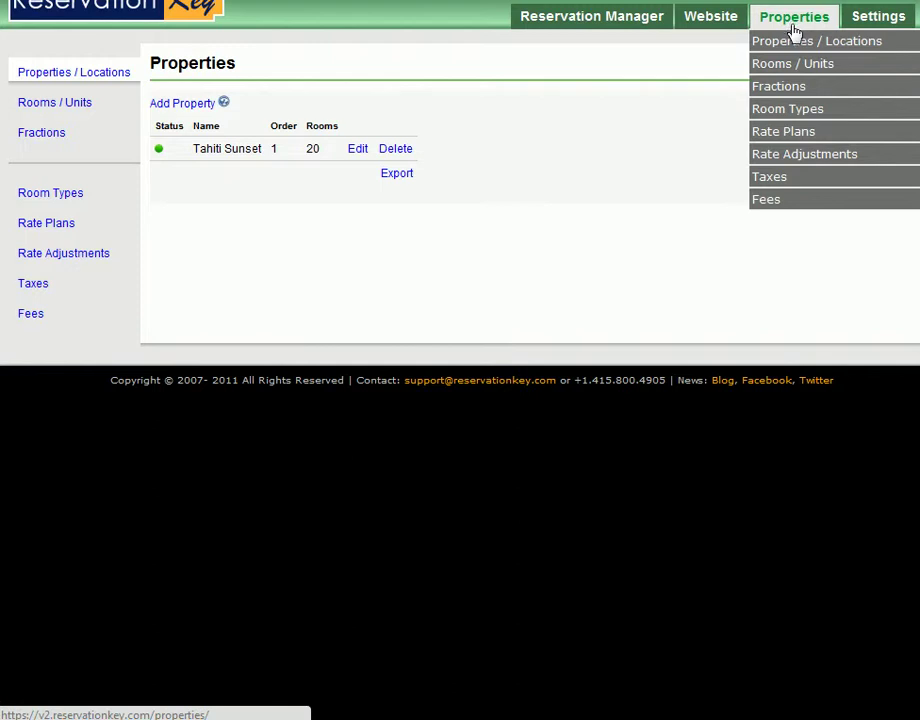
{"action": "left_click", "coordinate": [840, 110]}
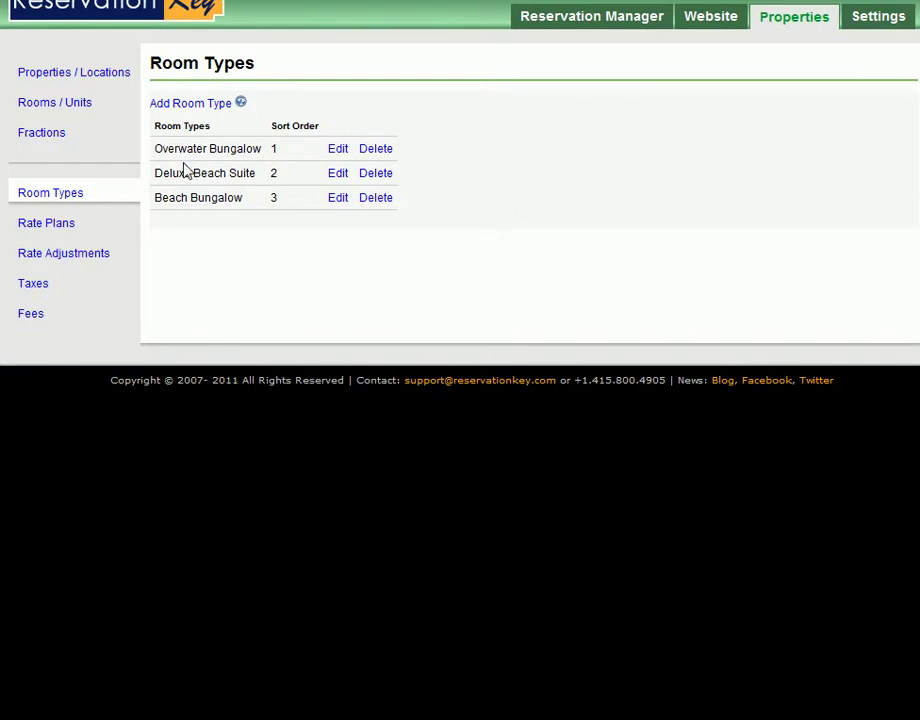
{"action": "left_click_drag", "start_coordinate": [158, 148], "coordinate": [242, 197]}
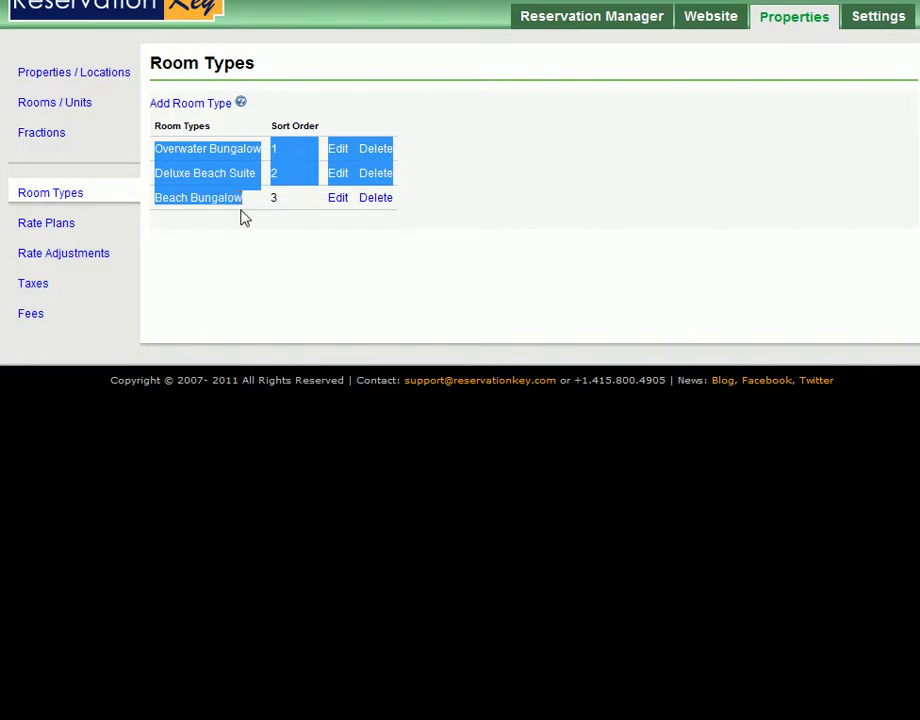
{"action": "left_click", "coordinate": [241, 210]}
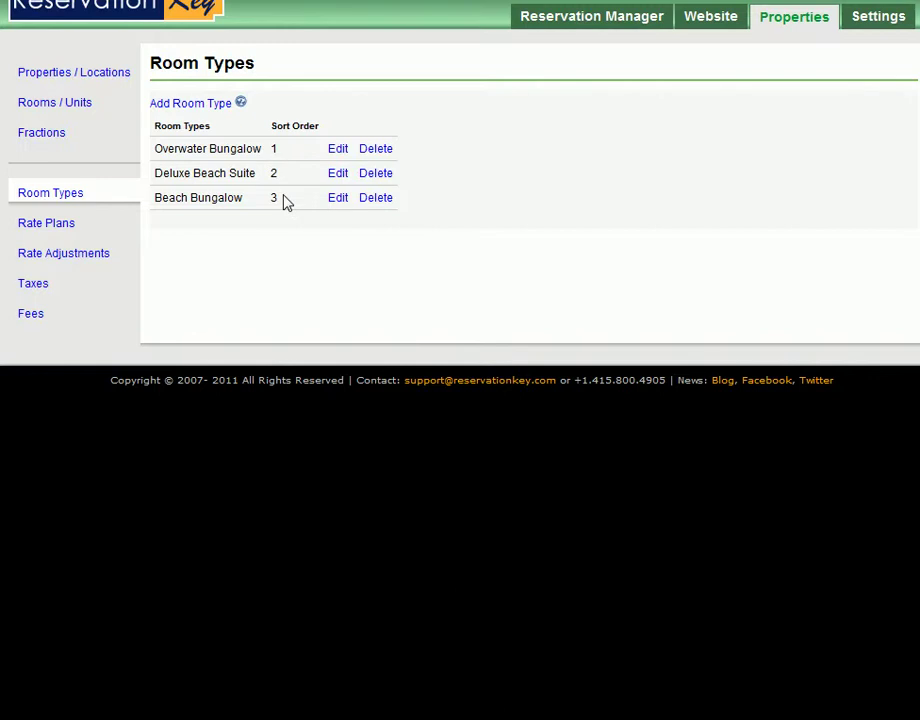
{"action": "left_click_drag", "start_coordinate": [282, 150], "coordinate": [268, 152]}
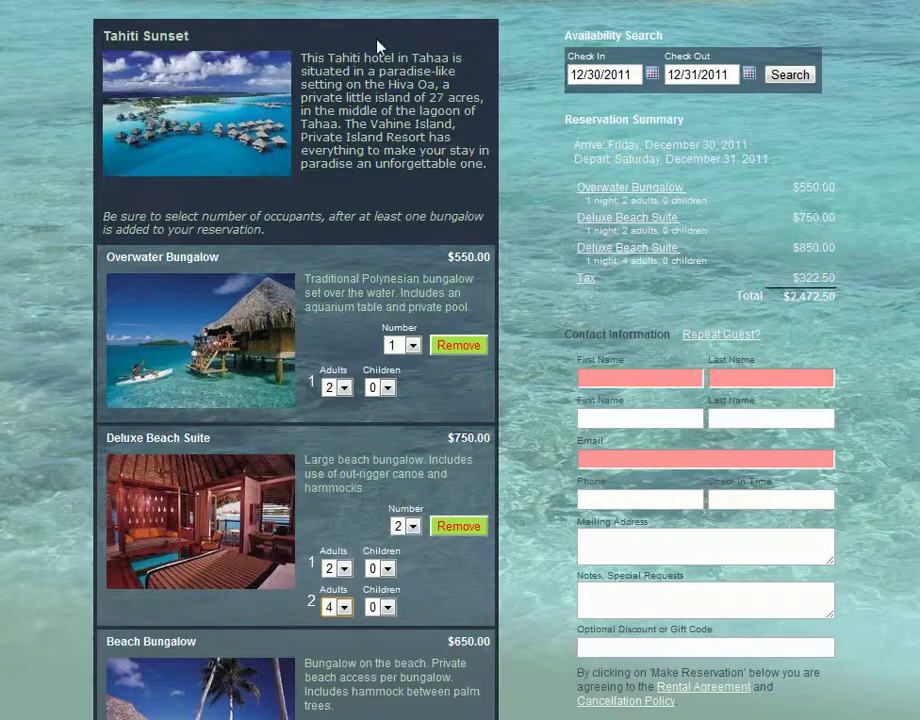
{"action": "scroll", "coordinate": [376, 300], "scroll_direction": "down", "scroll_amount": 5}
{"action": "left_click_drag", "start_coordinate": [192, 93], "coordinate": [219, 93]}
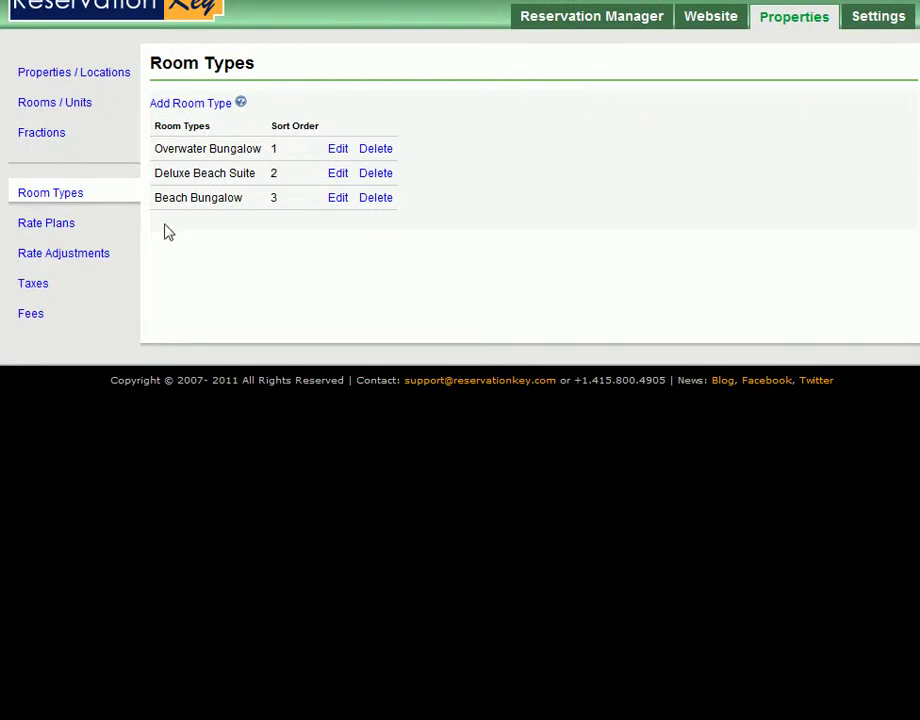
{"action": "left_click", "coordinate": [103, 79]}
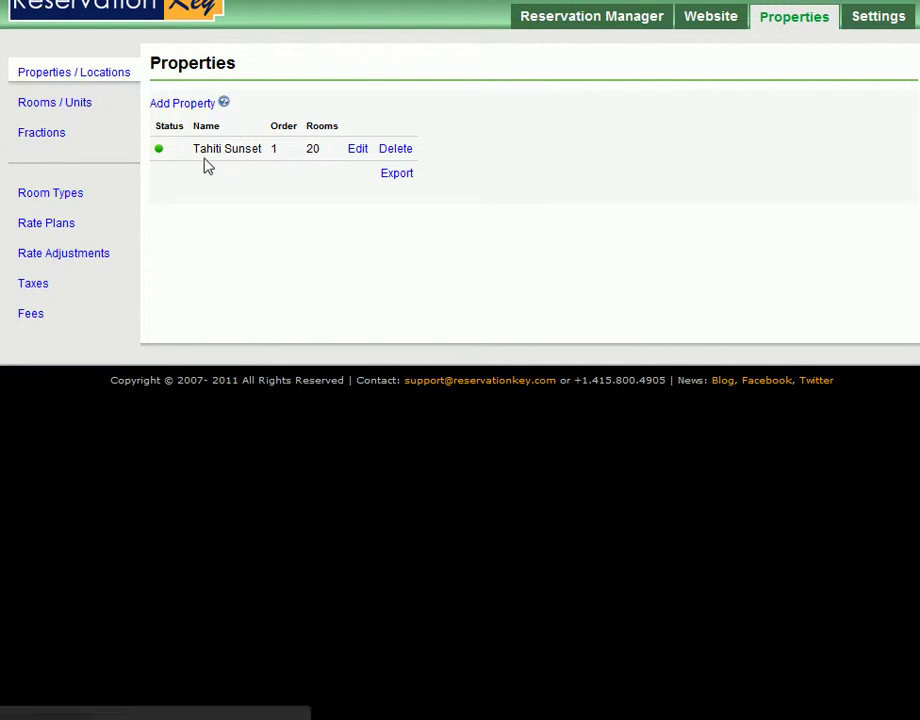
Step: From Rooms / Units, start a Bulk Add of 5 rooms for Tahiti Sunset
{"action": "left_click_drag", "start_coordinate": [194, 149], "coordinate": [238, 149]}
{"action": "left_click", "coordinate": [231, 191]}
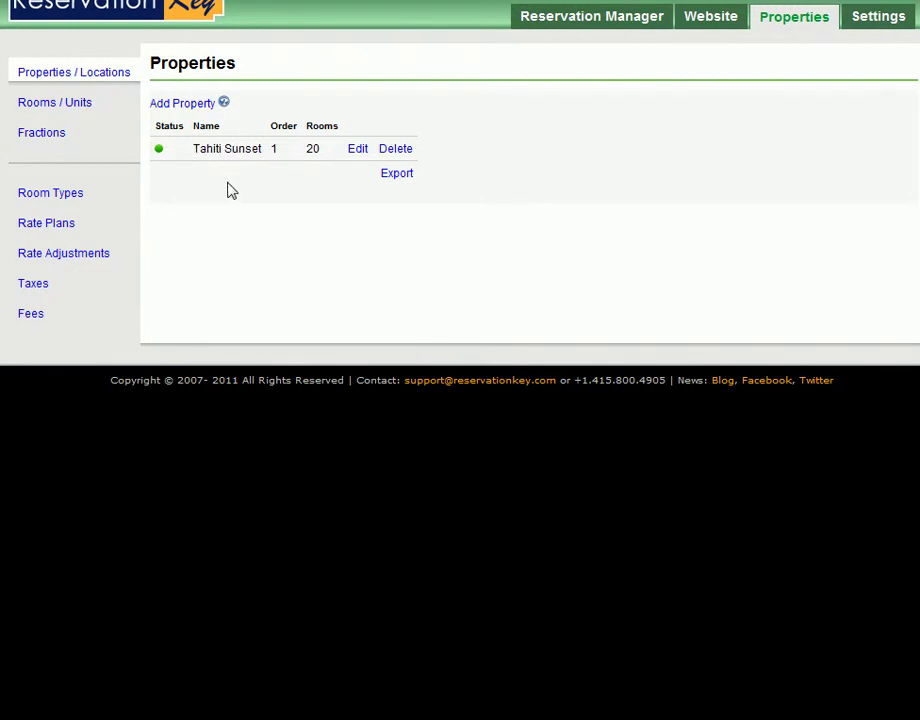
{"action": "left_click", "coordinate": [70, 108]}
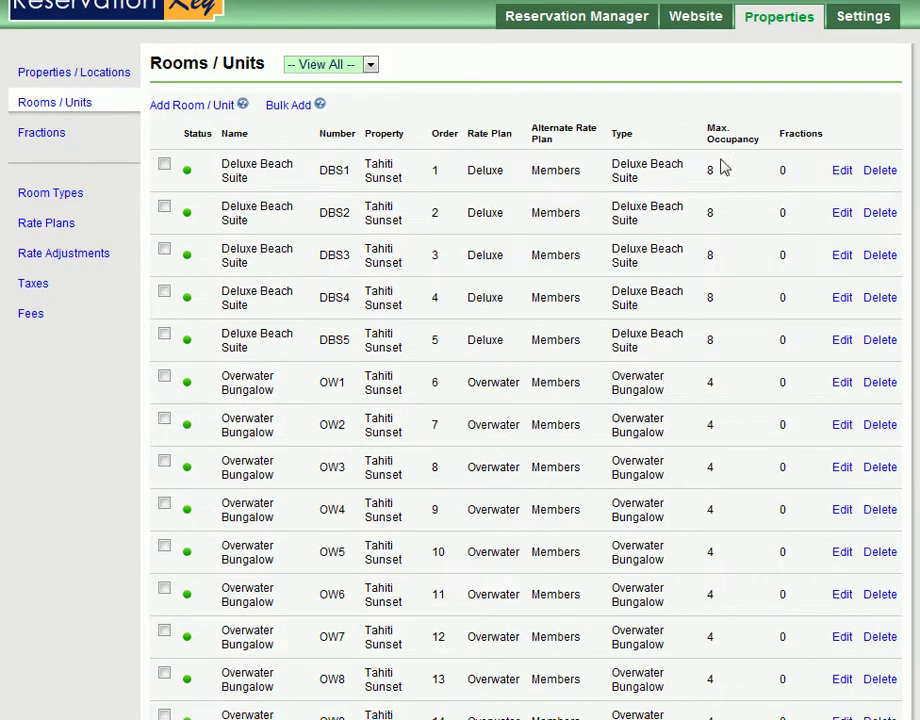
{"action": "left_click", "coordinate": [287, 106]}
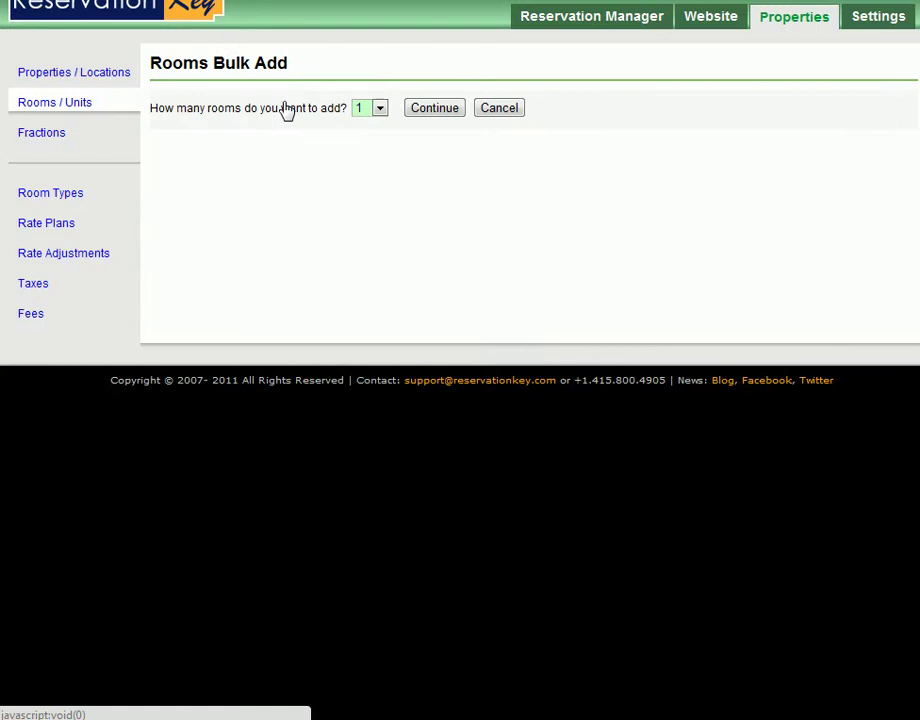
{"action": "left_click", "coordinate": [362, 110]}
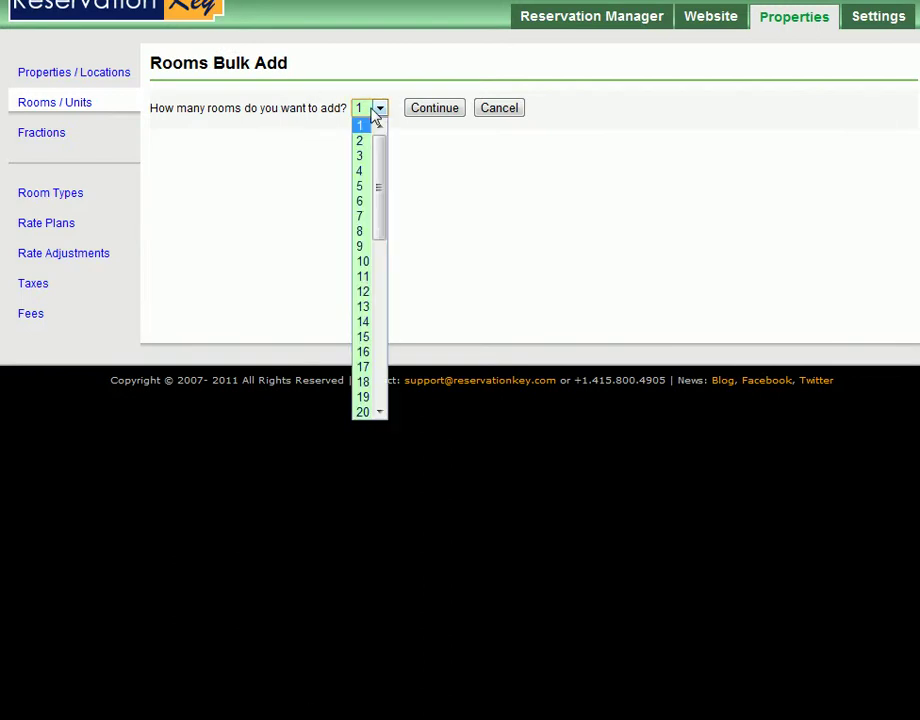
{"action": "left_click", "coordinate": [363, 188]}
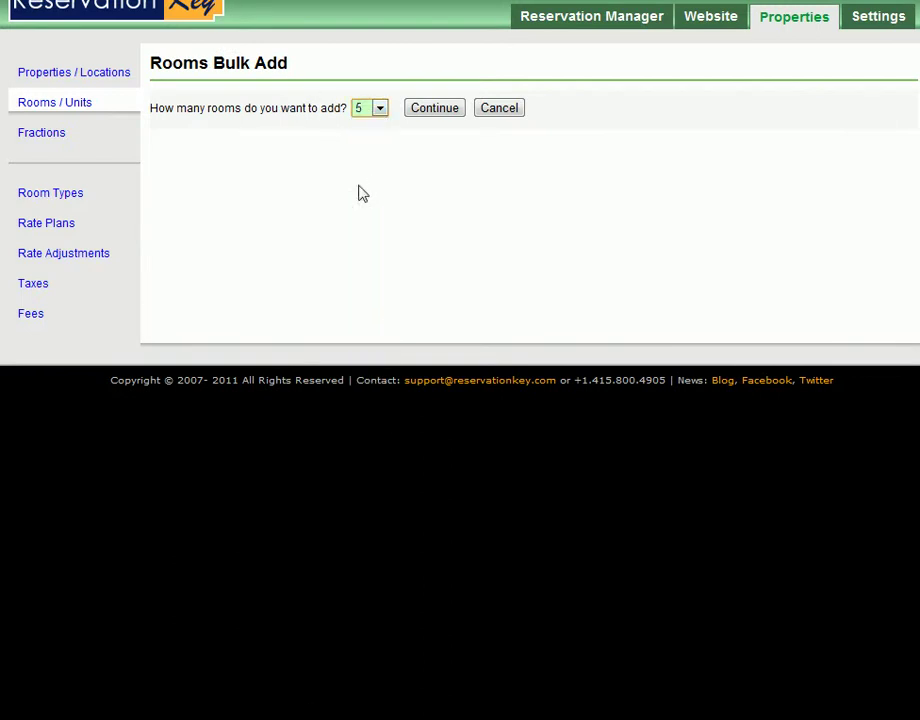
{"action": "left_click", "coordinate": [434, 110]}
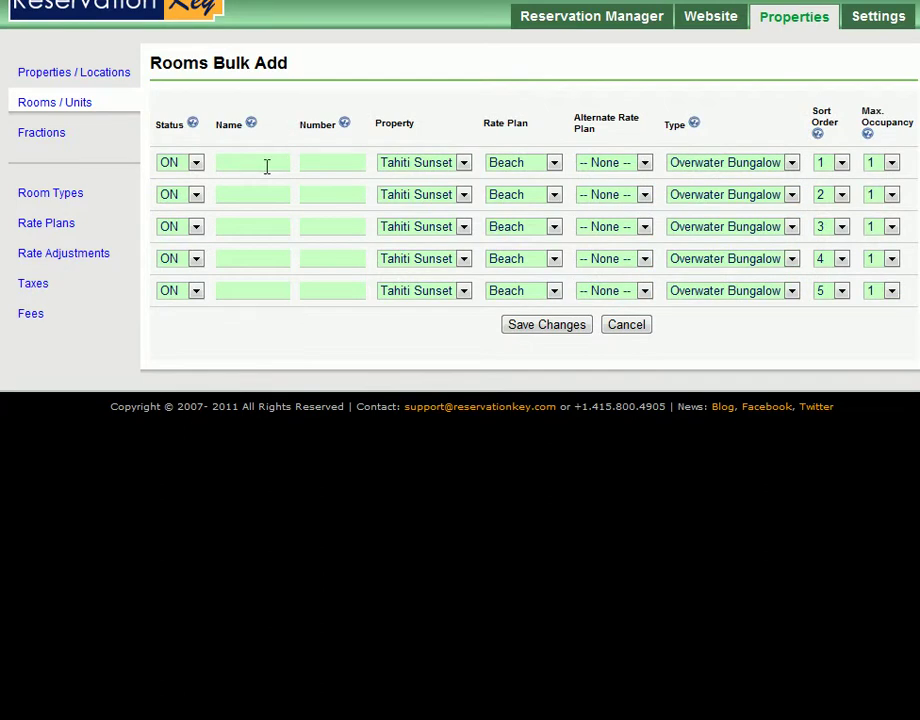
Step: Leave the five room rows blank with Overwater Bungalow as type, and return to Rooms / Units
{"action": "left_click", "coordinate": [267, 166]}
{"action": "left_click", "coordinate": [272, 195]}
{"action": "left_click", "coordinate": [265, 229]}
{"action": "left_click", "coordinate": [266, 259]}
{"action": "left_click", "coordinate": [265, 291]}
{"action": "left_click", "coordinate": [357, 161]}
{"action": "left_click", "coordinate": [736, 166]}
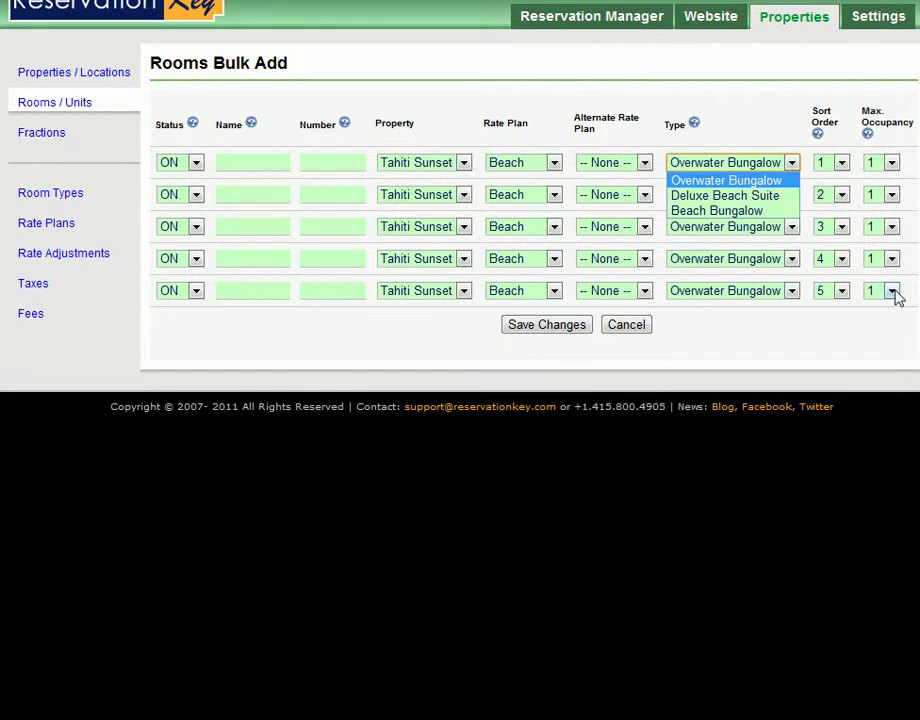
{"action": "left_click", "coordinate": [911, 166]}
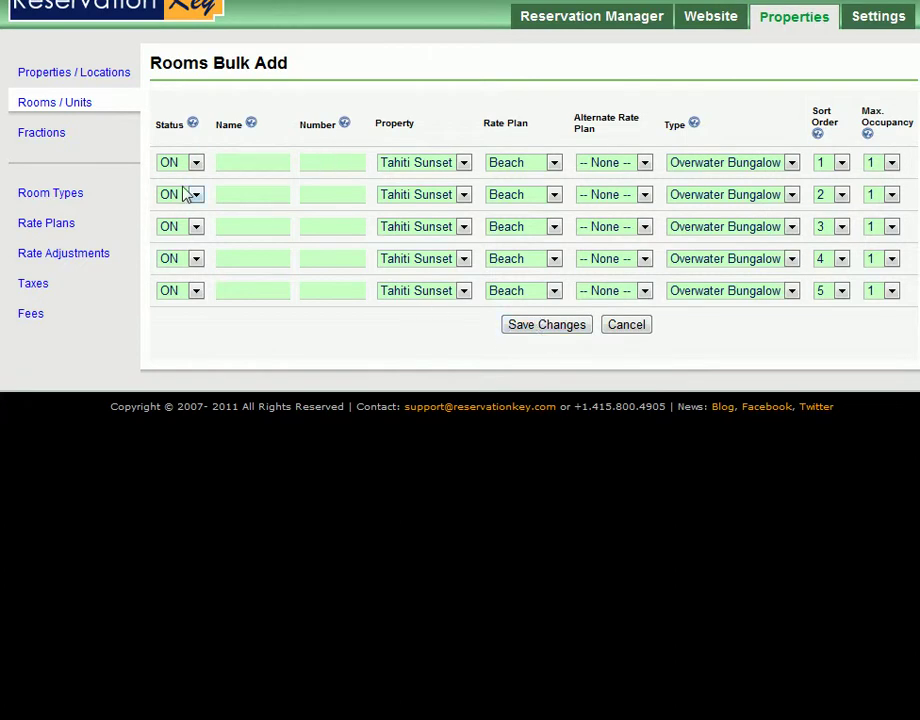
{"action": "left_click", "coordinate": [71, 113]}
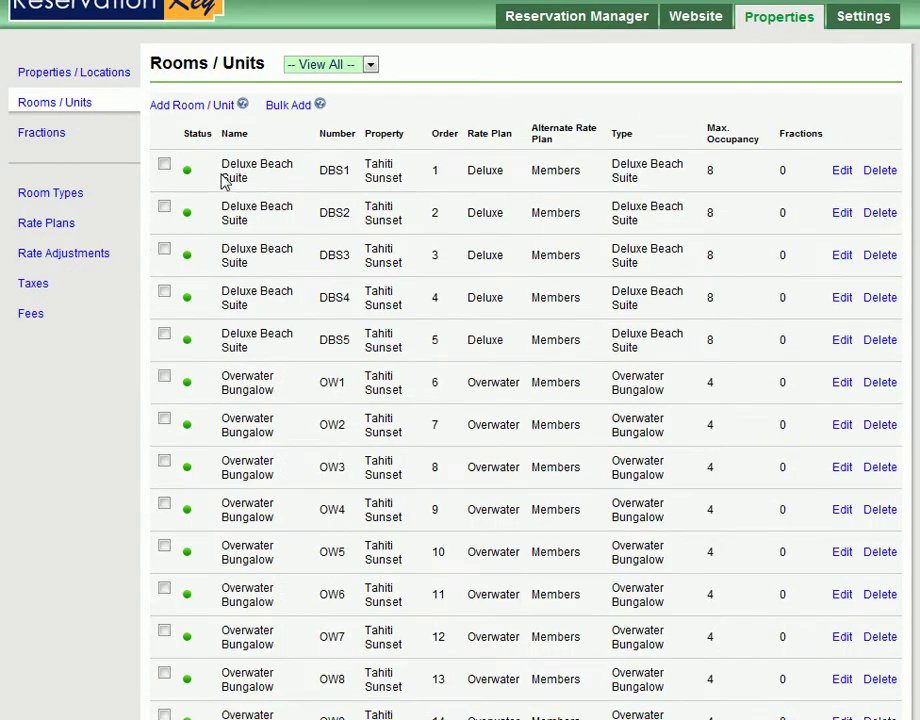
{"action": "left_click_drag", "start_coordinate": [222, 163], "coordinate": [280, 283]}
{"action": "left_click", "coordinate": [294, 168]}
{"action": "scroll", "coordinate": [337, 345], "scroll_direction": "down", "scroll_amount": 3}
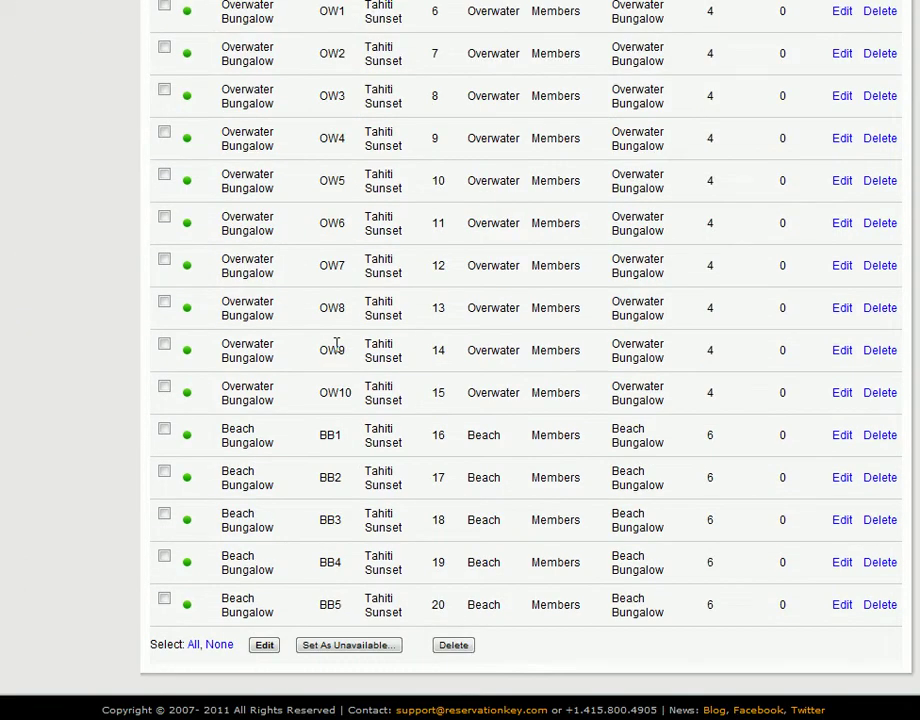
{"action": "scroll", "coordinate": [339, 375], "scroll_direction": "up", "scroll_amount": 3}
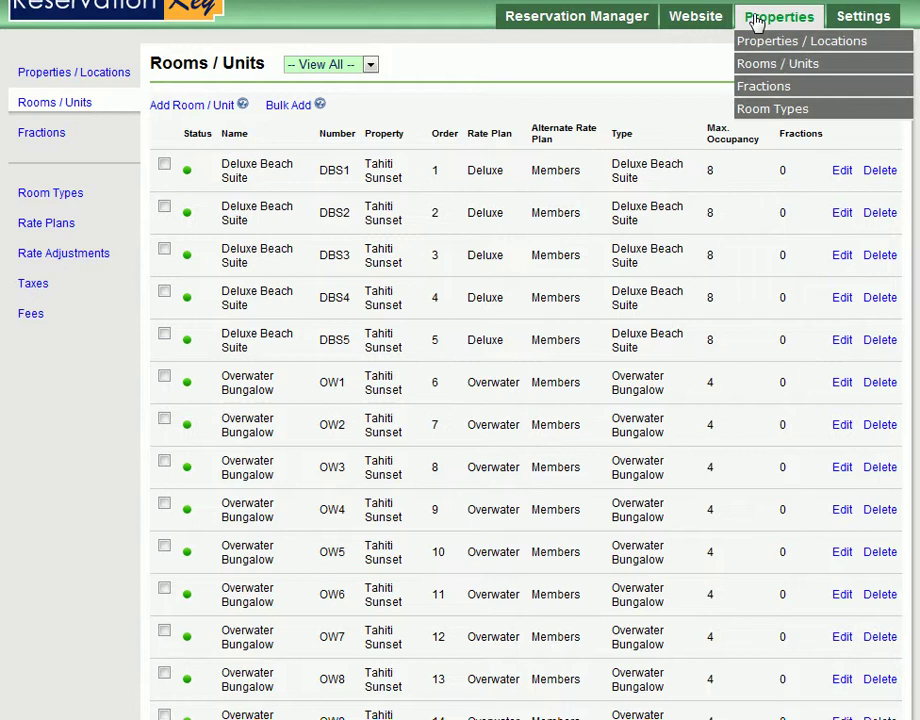
Step: Open the Tahitian Sunset Bungalows Reservations page for editing
{"action": "left_click", "coordinate": [705, 43]}
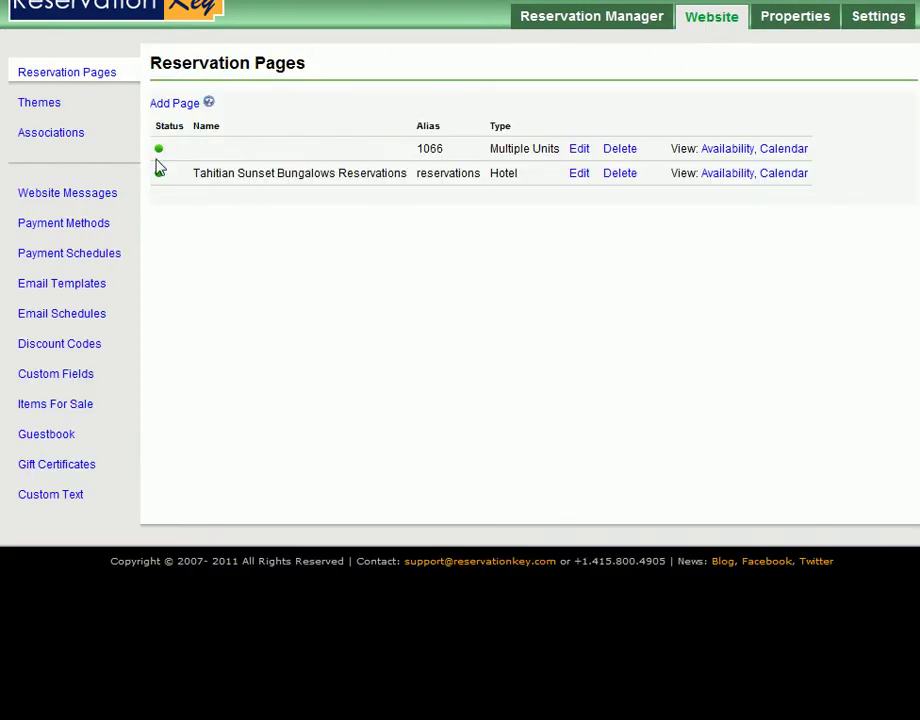
{"action": "left_click", "coordinate": [579, 176]}
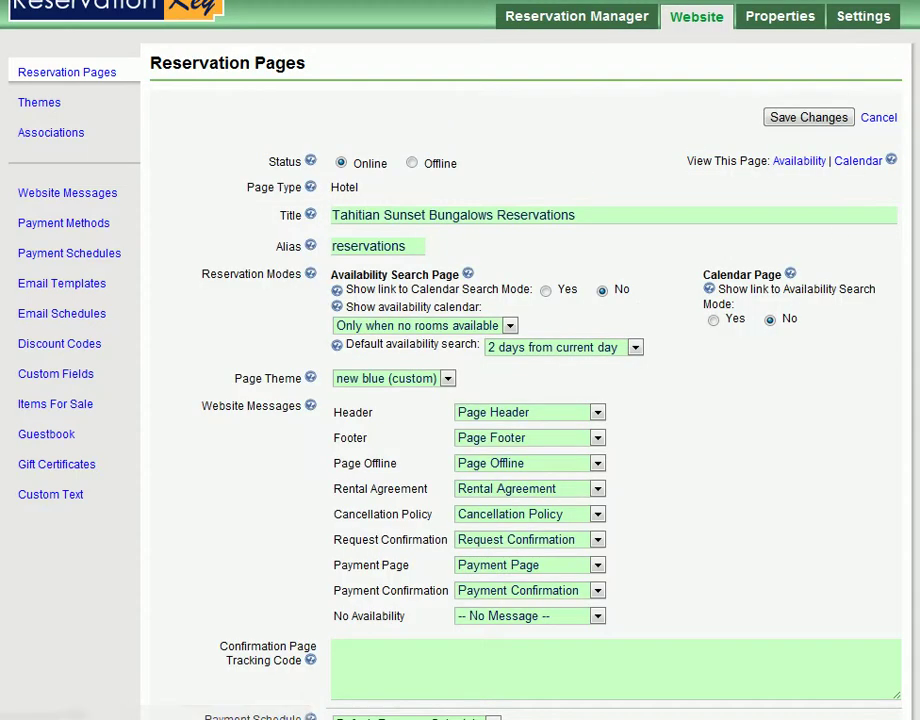
{"action": "scroll", "coordinate": [460, 400], "scroll_direction": "down", "scroll_amount": 2}
{"action": "scroll", "coordinate": [460, 400], "scroll_direction": "up", "scroll_amount": 2}
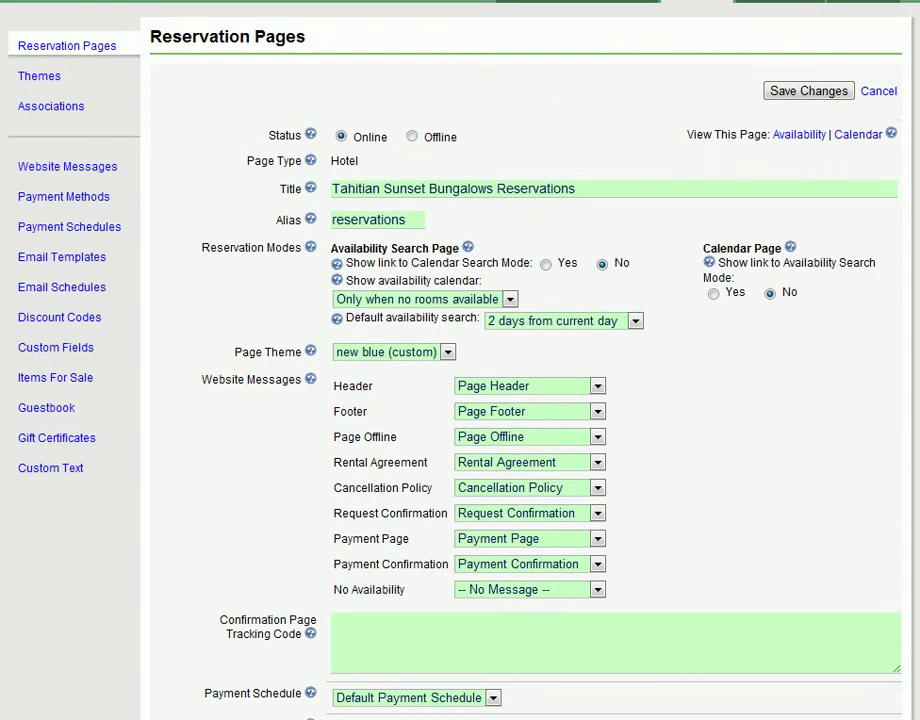
Step: Review the Rooms to Search list, with all 20 Tahiti Sunset rooms checked
{"action": "scroll", "coordinate": [917, 330], "scroll_direction": "down", "scroll_amount": 9}
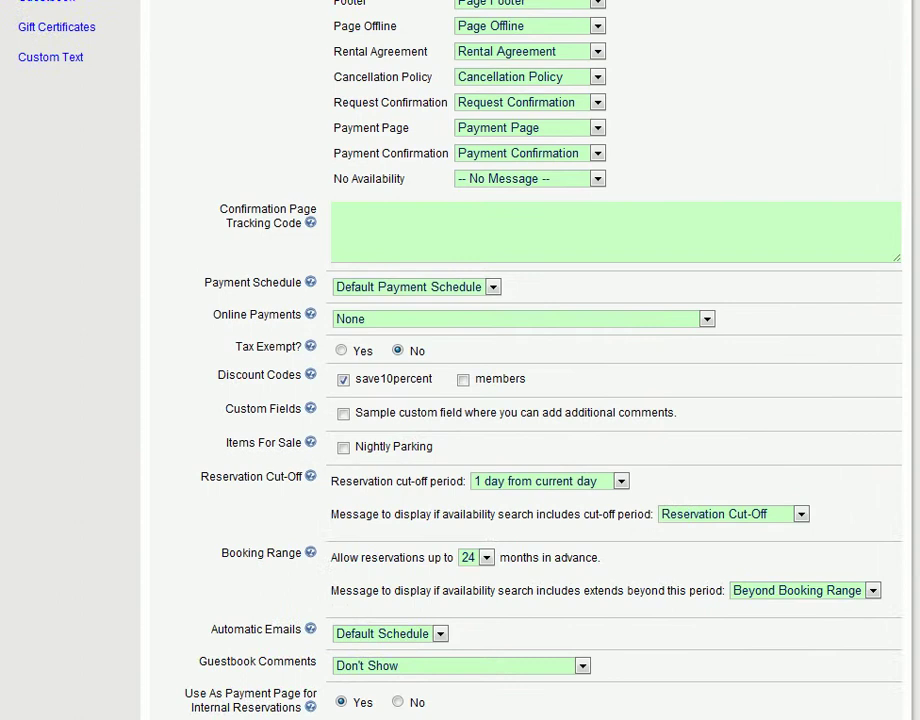
{"action": "scroll", "coordinate": [917, 330], "scroll_direction": "down", "scroll_amount": 3}
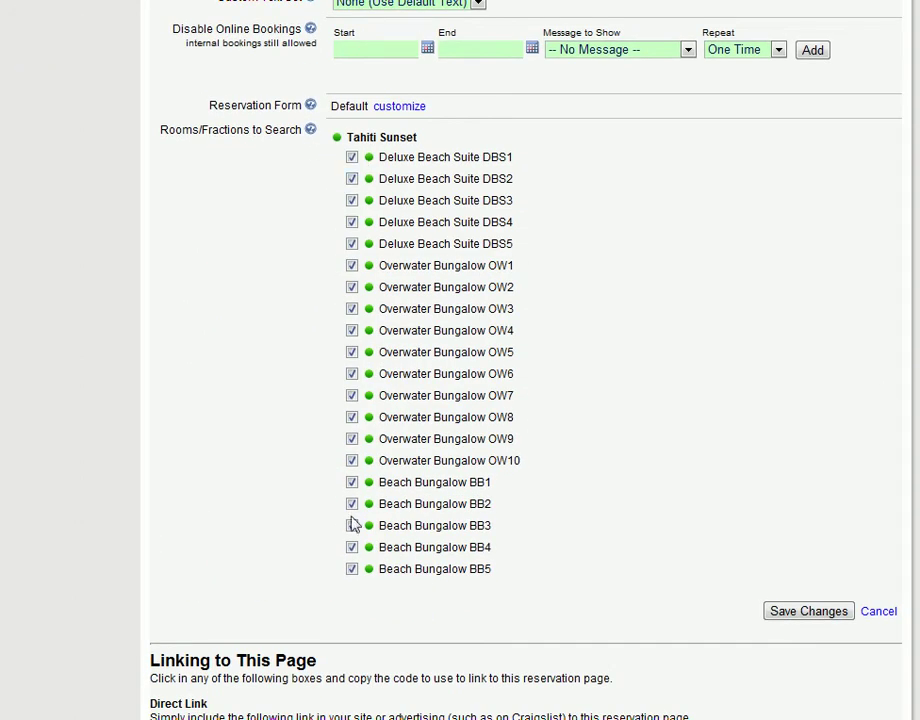
{"action": "left_click_drag", "start_coordinate": [509, 575], "coordinate": [383, 330]}
{"action": "left_click", "coordinate": [368, 157]}
{"action": "scroll", "coordinate": [480, 333], "scroll_direction": "up", "scroll_amount": 6}
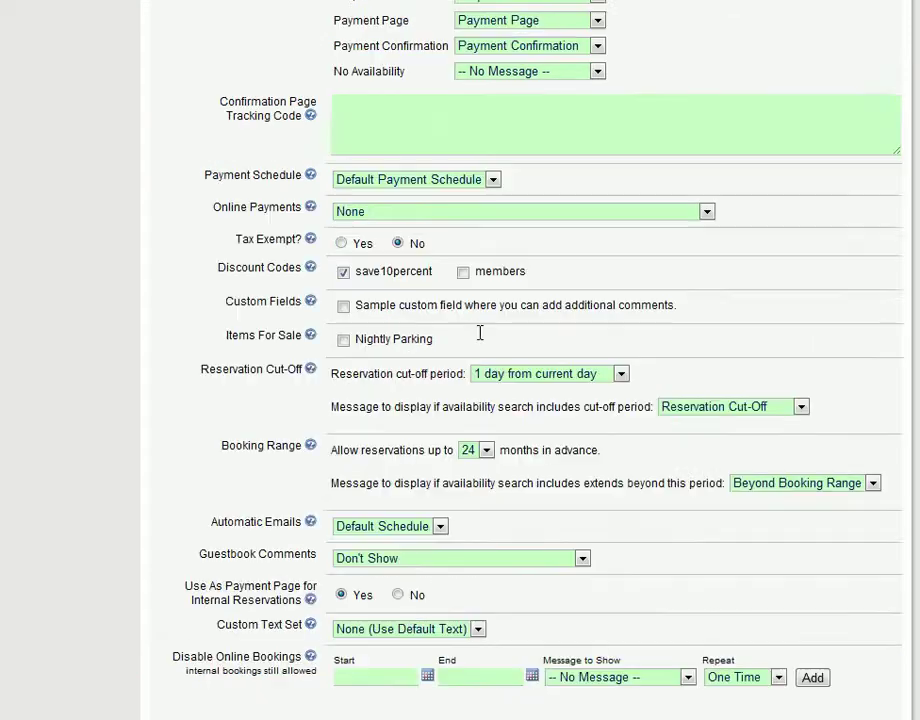
{"action": "scroll", "coordinate": [480, 333], "scroll_direction": "up", "scroll_amount": 5}
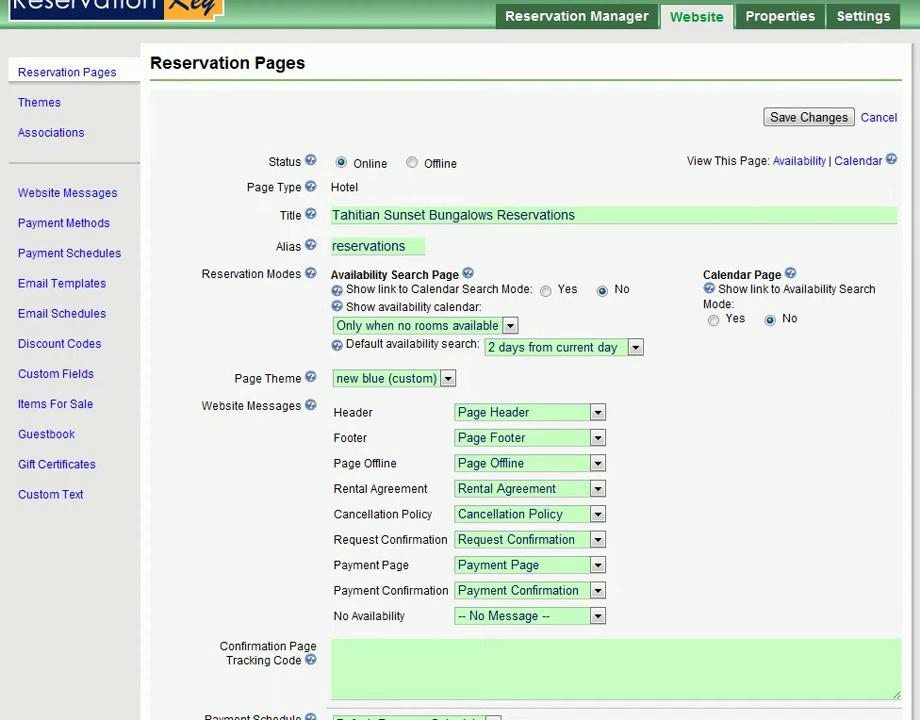
{"action": "scroll", "coordinate": [480, 400], "scroll_direction": "down", "scroll_amount": 8}
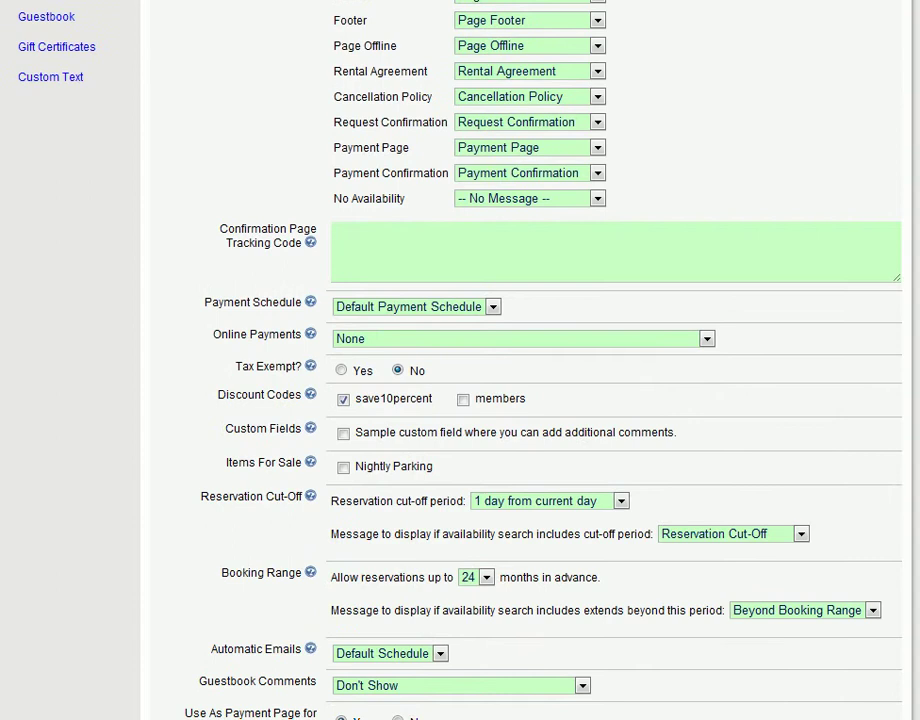
{"action": "scroll", "coordinate": [480, 400], "scroll_direction": "up", "scroll_amount": 6}
{"action": "scroll", "coordinate": [480, 400], "scroll_direction": "up", "scroll_amount": 2}
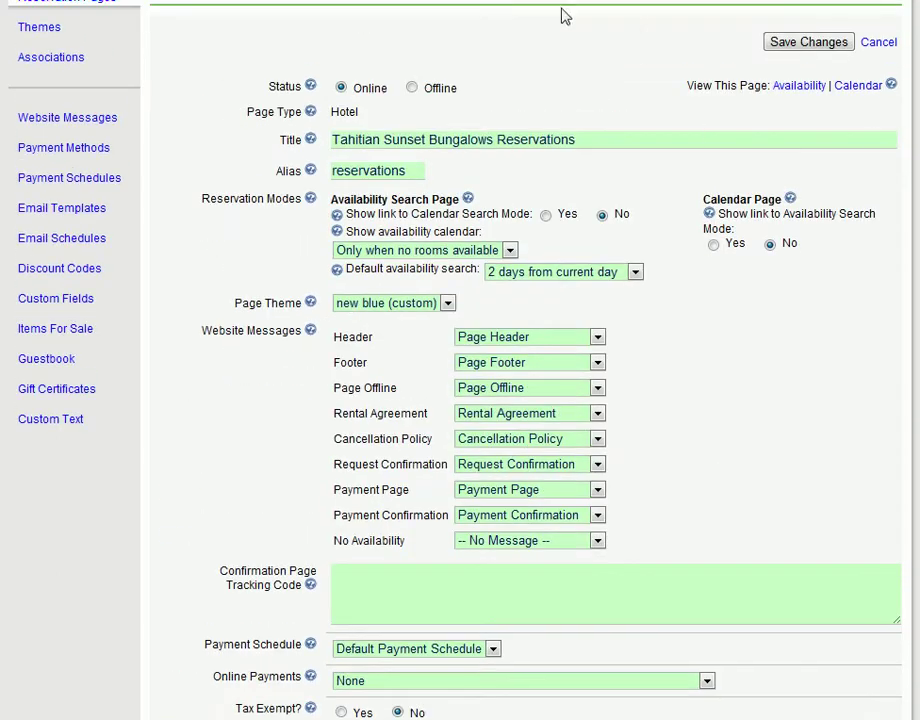
Step: Go back to the Reservation Pages list
{"action": "left_click", "coordinate": [72, 20]}
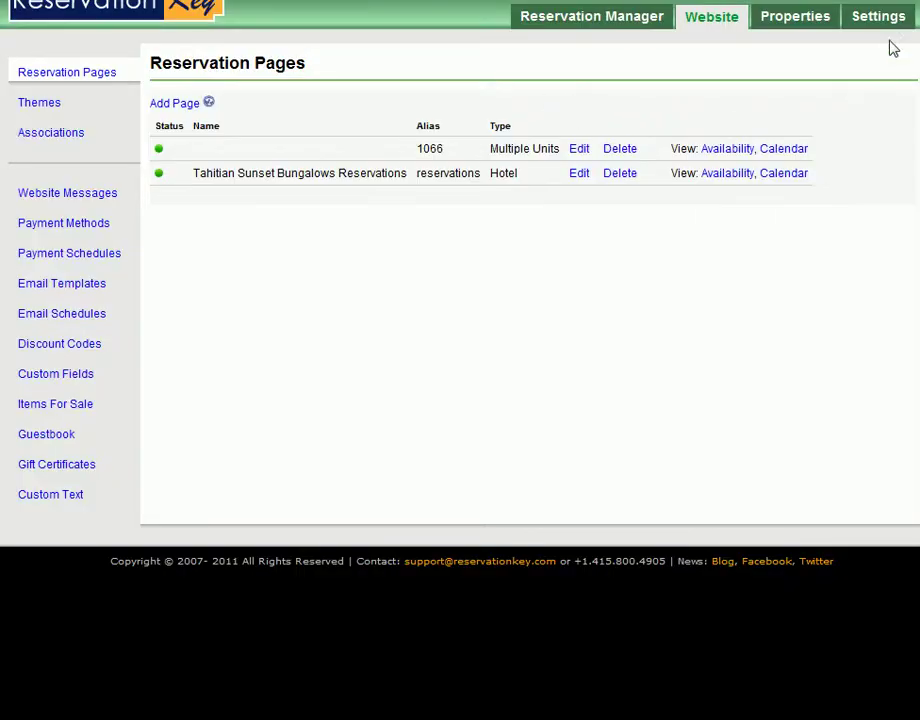
Step: In Settings > Preferences, set the Availability Calendar labels to Room Numbers
{"action": "mouse_move", "coordinate": [893, 28]}
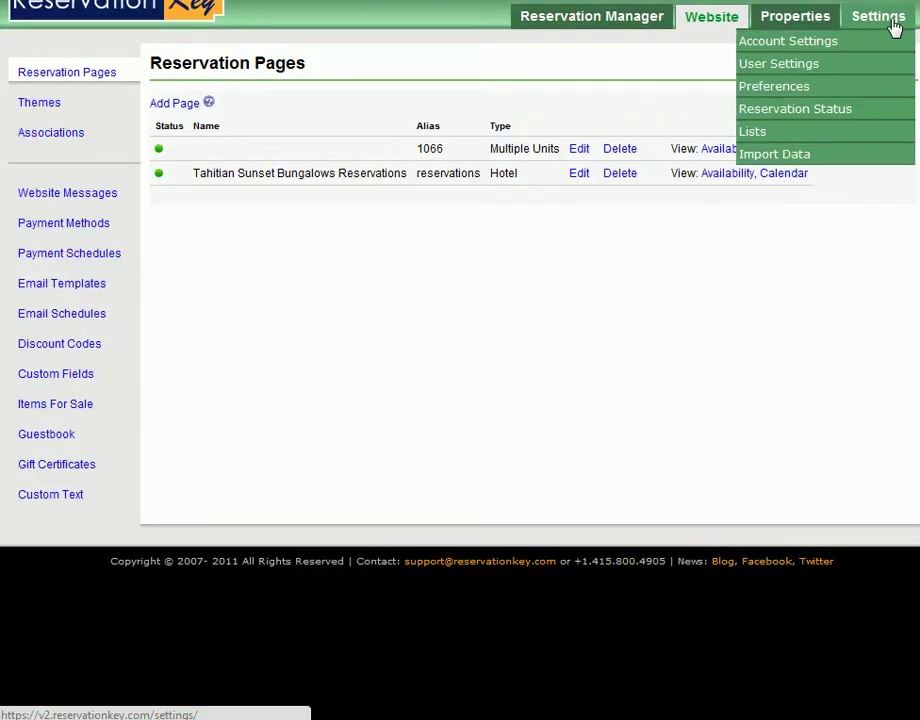
{"action": "left_click", "coordinate": [865, 89]}
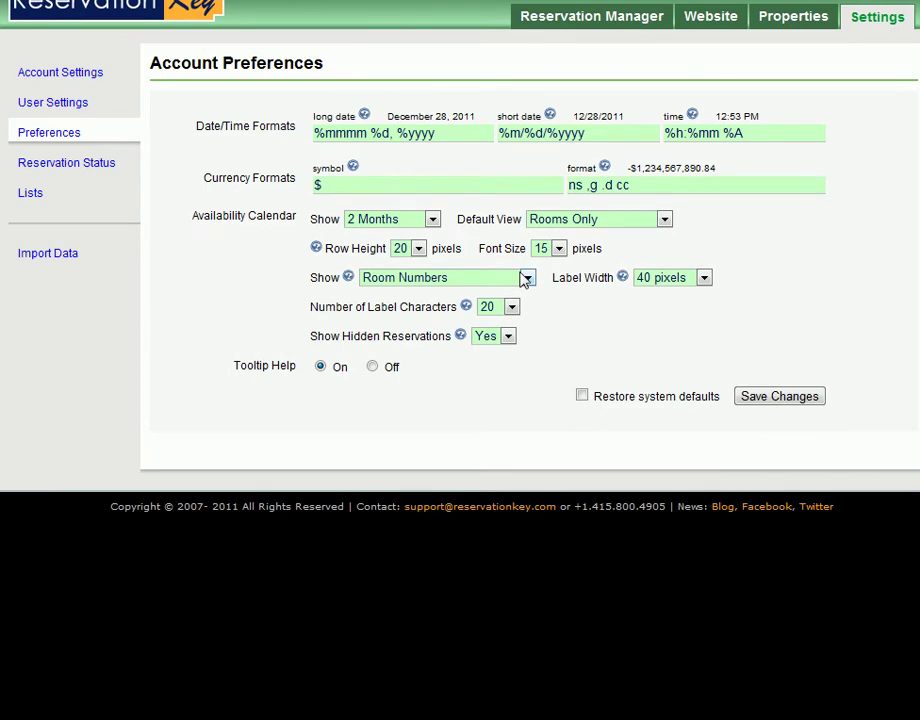
{"action": "left_click", "coordinate": [526, 279]}
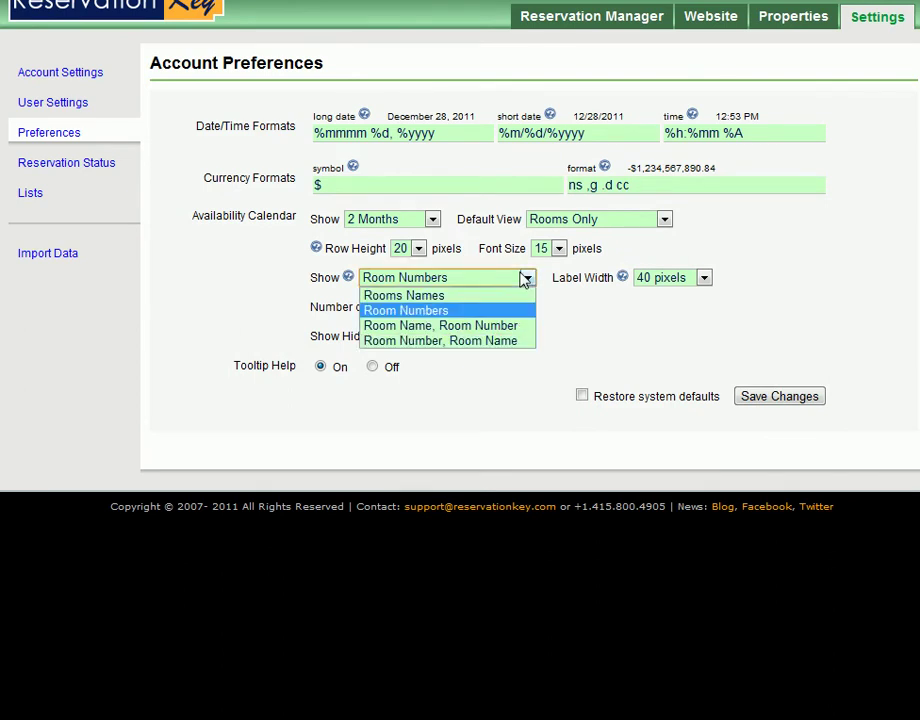
{"action": "left_click", "coordinate": [462, 313]}
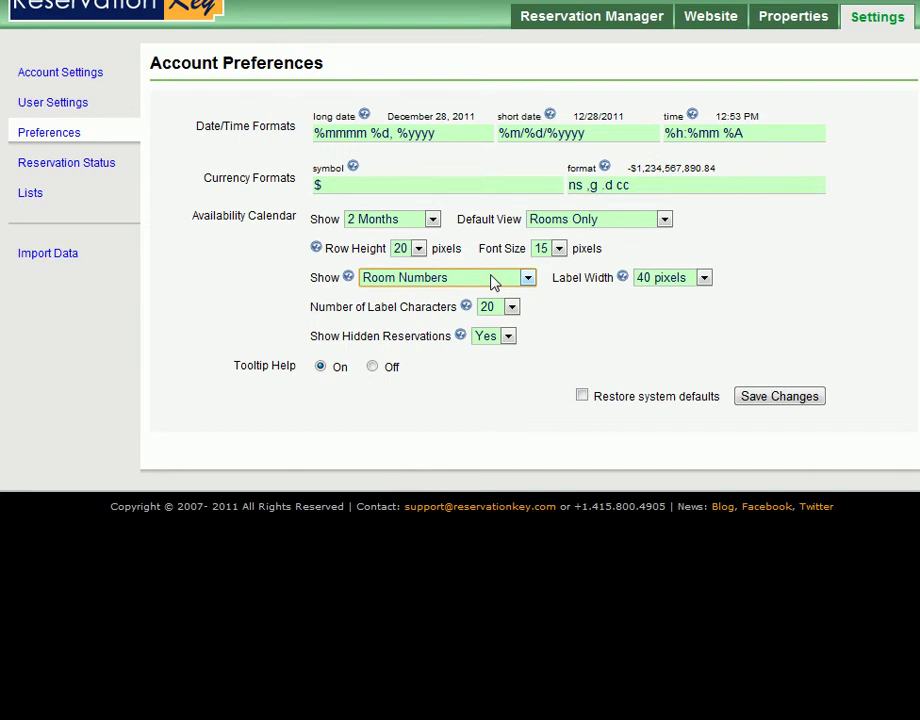
{"action": "left_click", "coordinate": [493, 282]}
{"action": "left_click", "coordinate": [493, 282]}
Step: Open the Reservation Manager calendar and highlight room labels DBS1 through BB5
{"action": "left_click", "coordinate": [620, 16]}
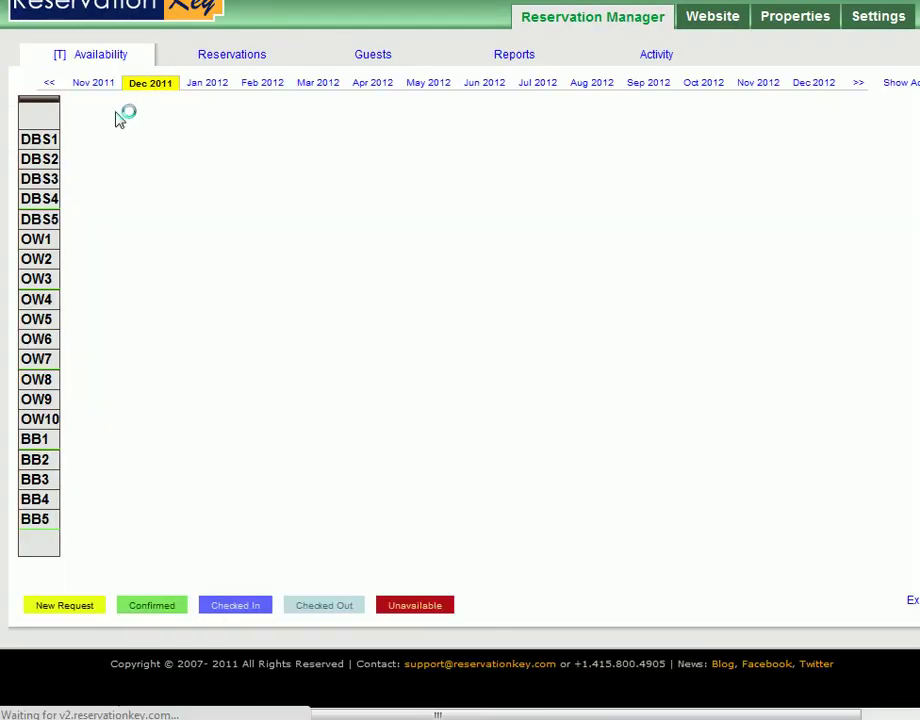
{"action": "left_click_drag", "start_coordinate": [27, 143], "coordinate": [48, 519]}
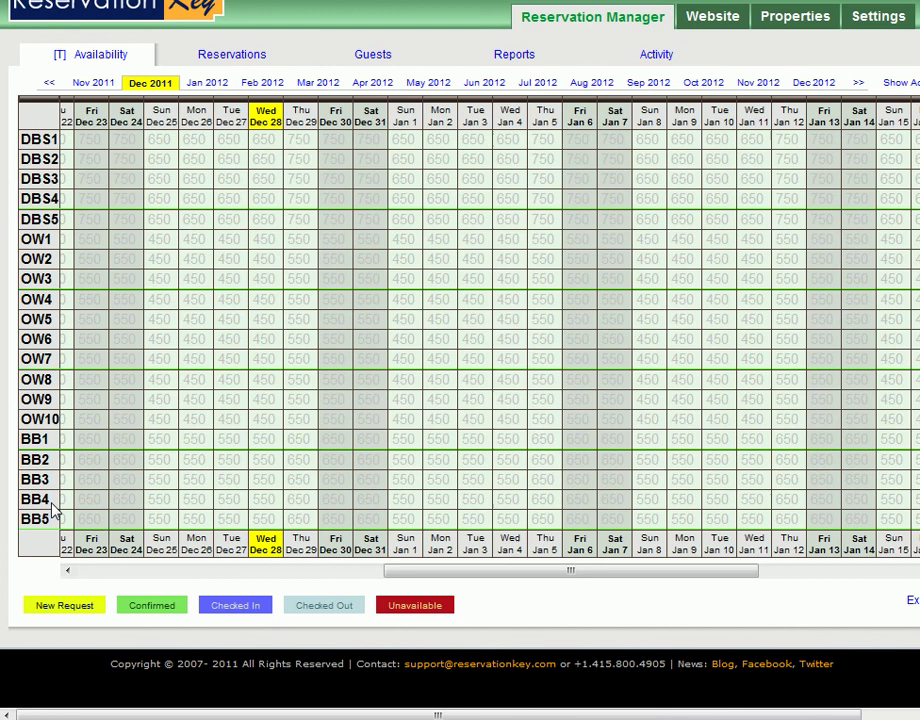